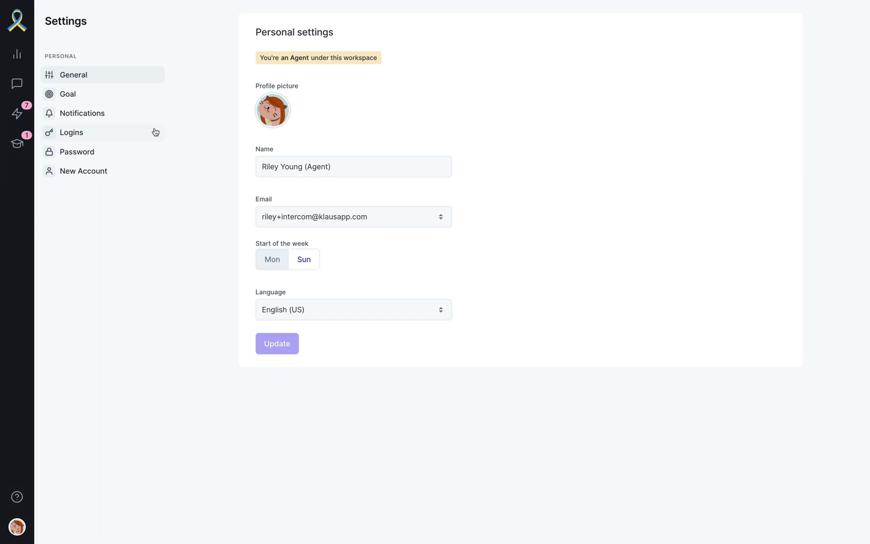
Go to Notifications settings and expand the timing choices for dispute notifications.
left_click(136, 112)
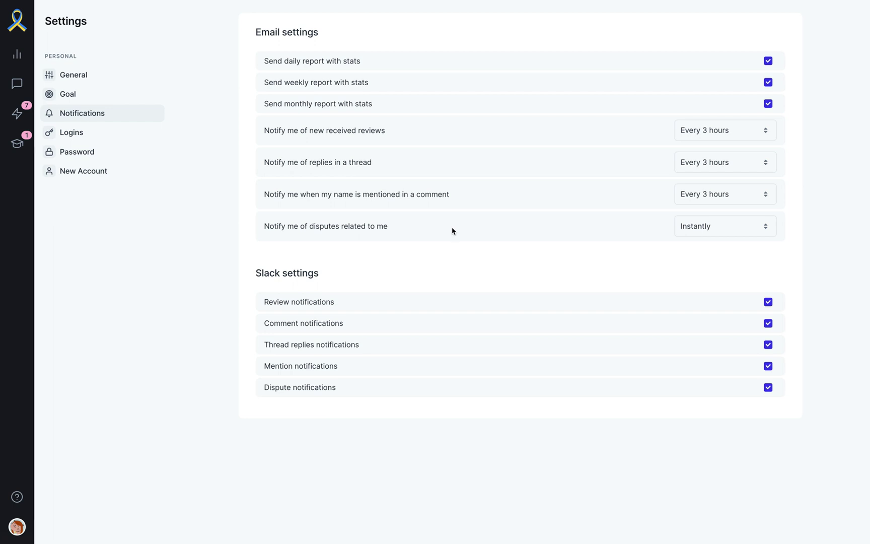
left_click(714, 237)
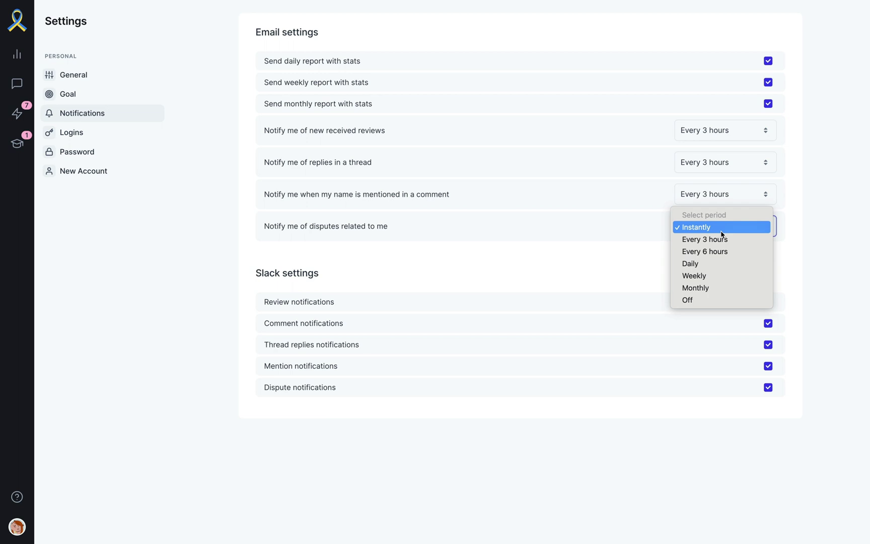
Keep dispute notifications set to Instantly.
left_click(794, 230)
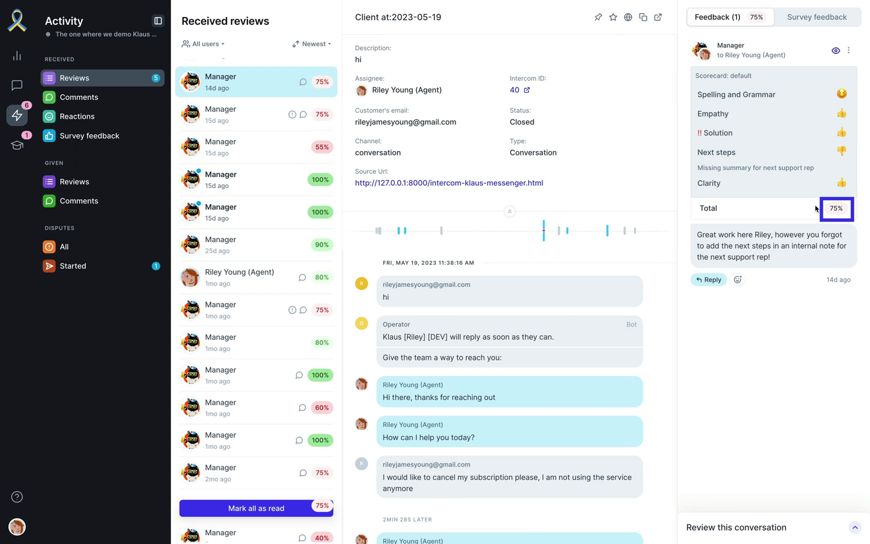
mouse_move(786, 140)
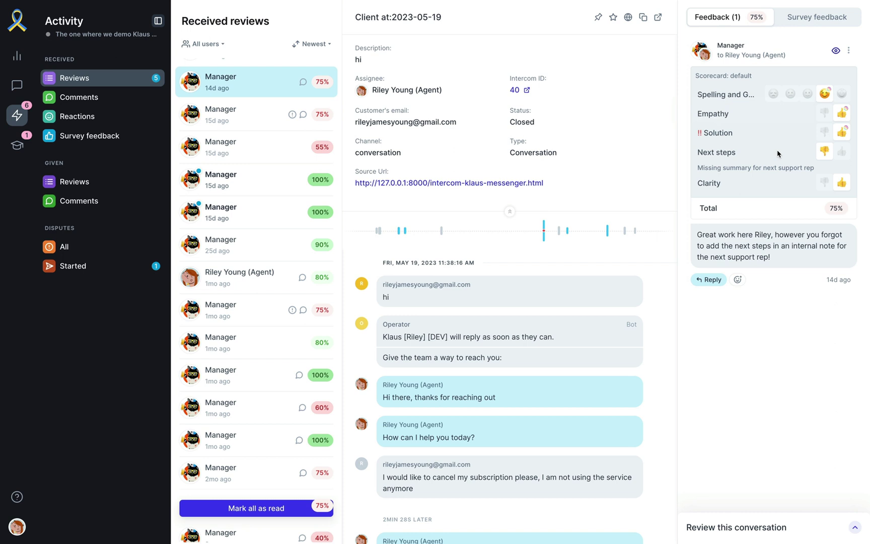
React with 👀 to the manager's feedback and post the reply 'Thanks!' tagged #1on1.
left_click(739, 280)
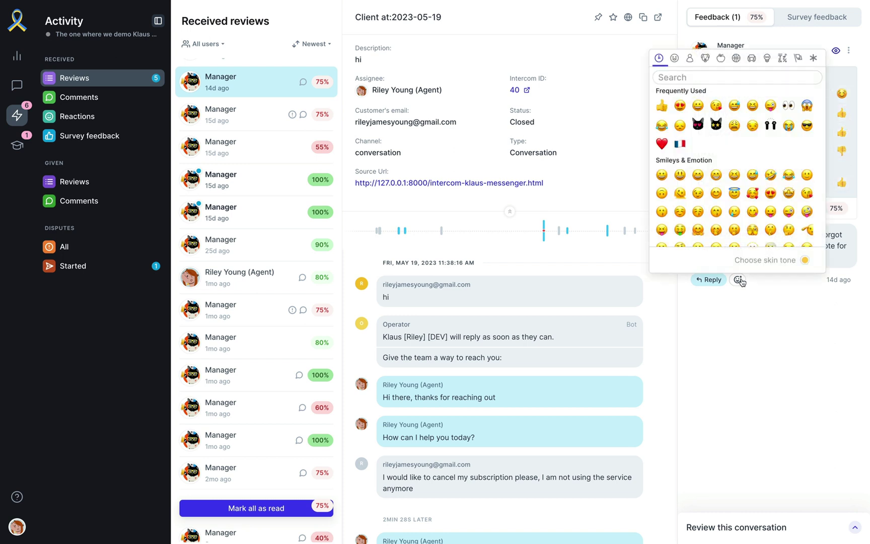
left_click(789, 105)
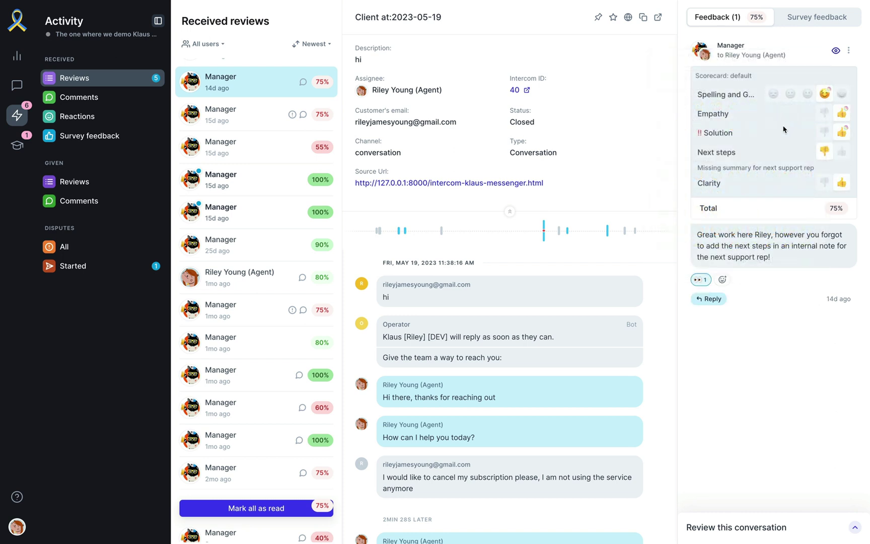
left_click(724, 301)
type("Thanks!")
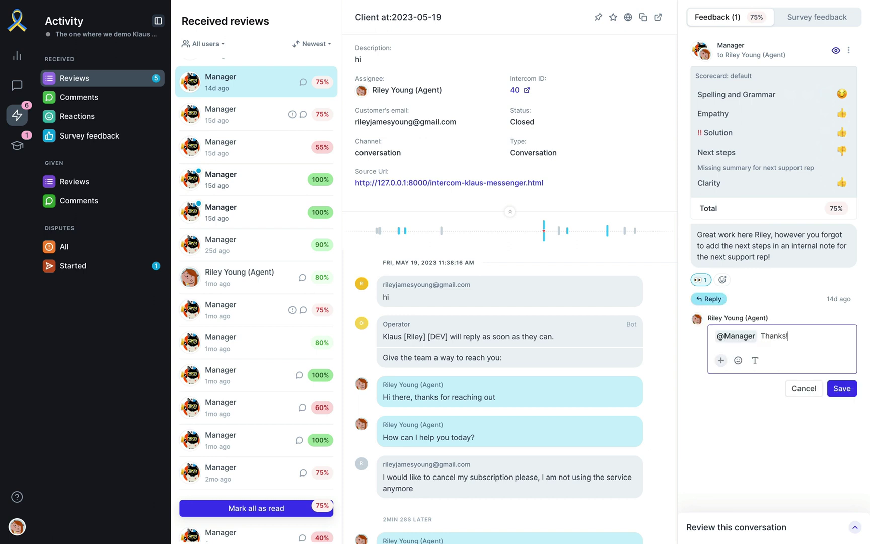
key("Return")
type("#")
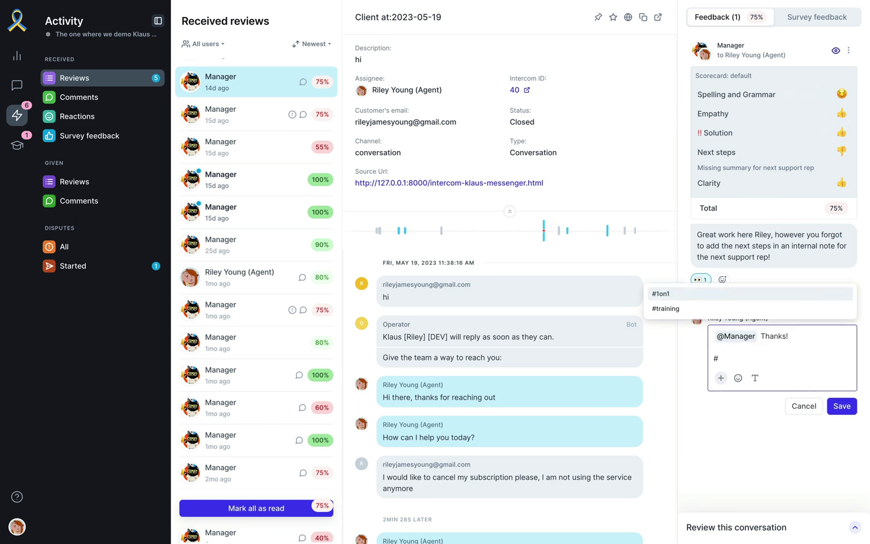
key("Return")
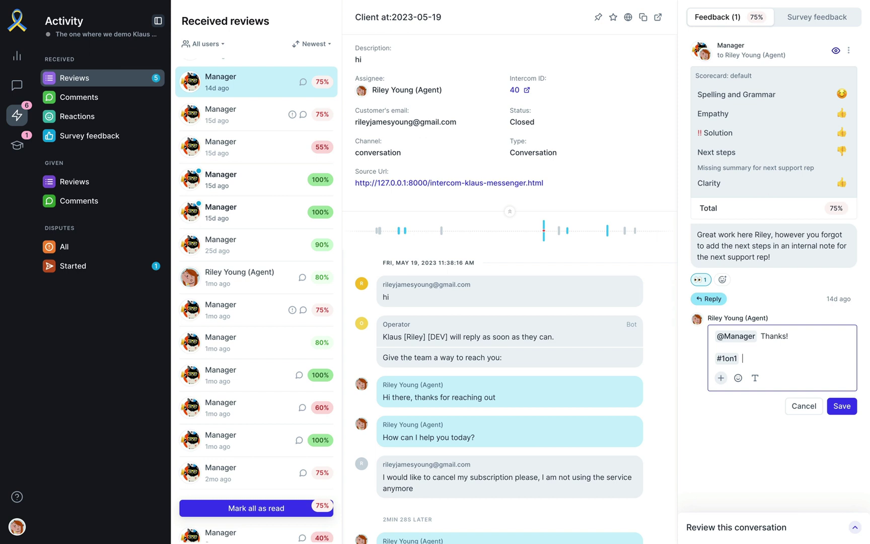
left_click(850, 417)
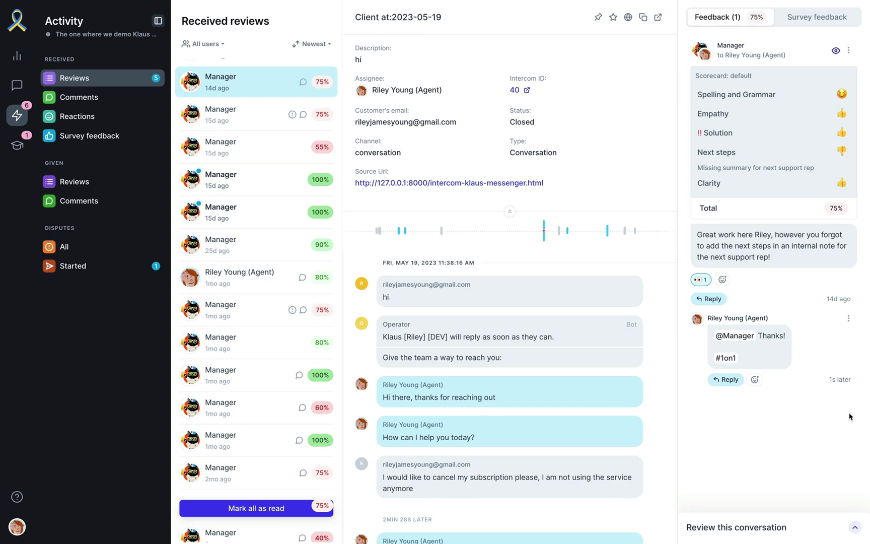
Dispute the review with Next steps thumbs-up: 'There were no next steps in this case, please update the grade!'.
left_click(850, 53)
left_click(845, 76)
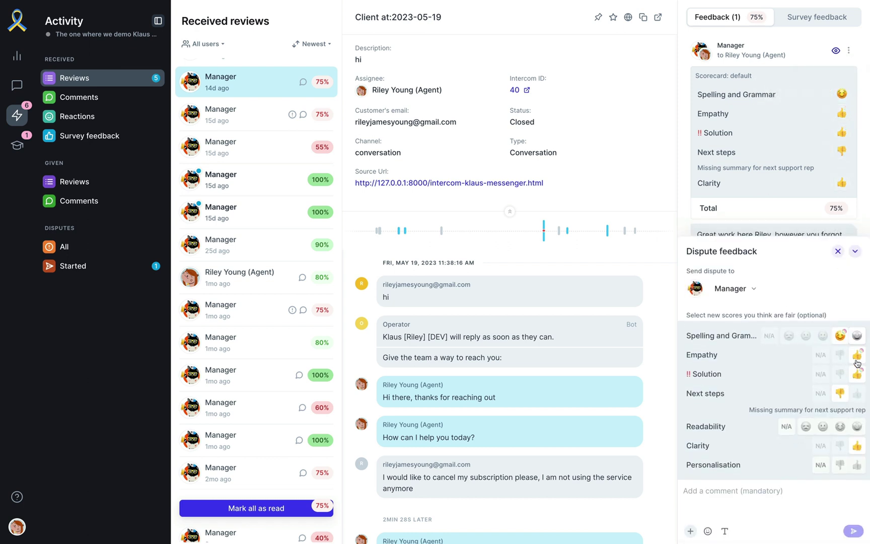
left_click(857, 393)
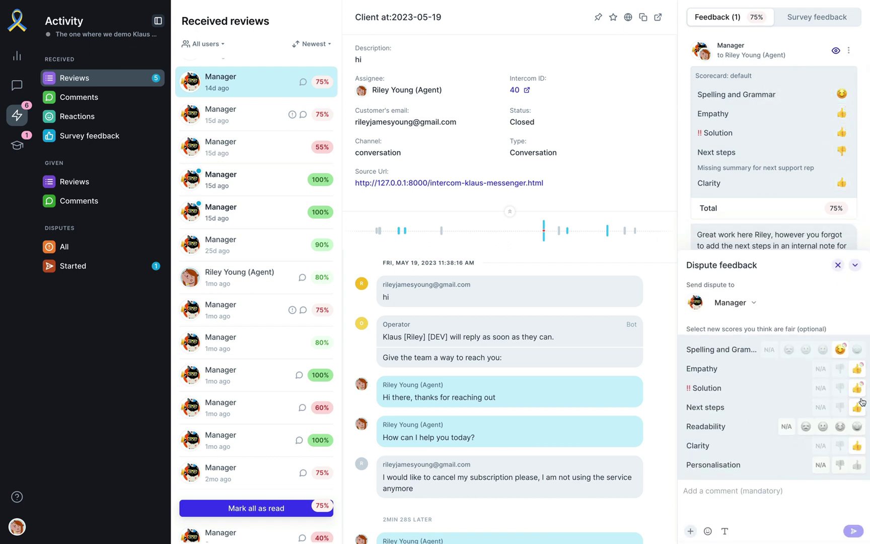
left_click(819, 490)
type("There were no next steps in this case, please update the grade!")
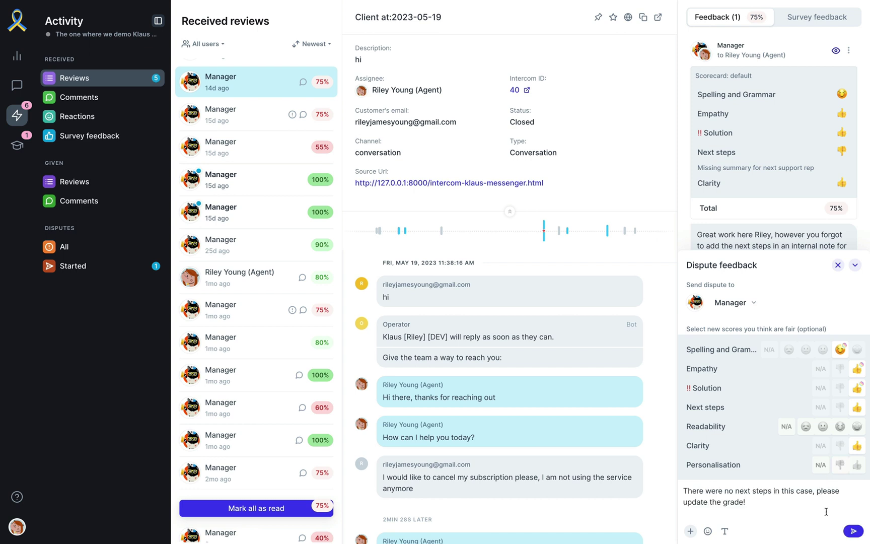
left_click(854, 531)
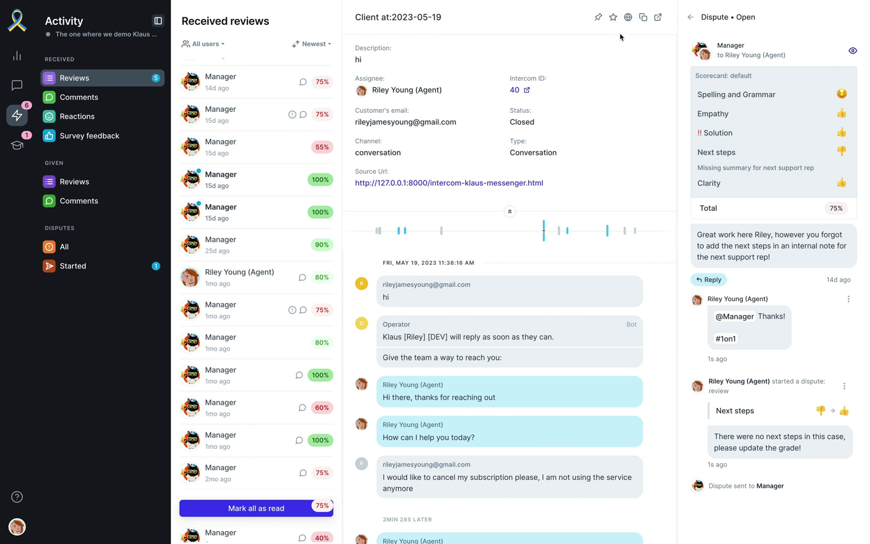
Star the 2023-05-19 client conversation and pin it under a selected user.
left_click(613, 18)
left_click(598, 18)
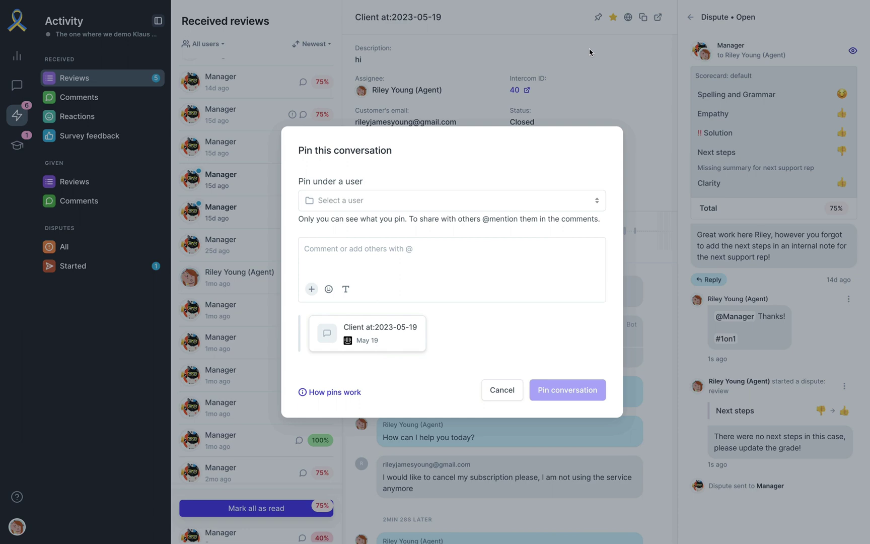
left_click(565, 195)
left_click(560, 227)
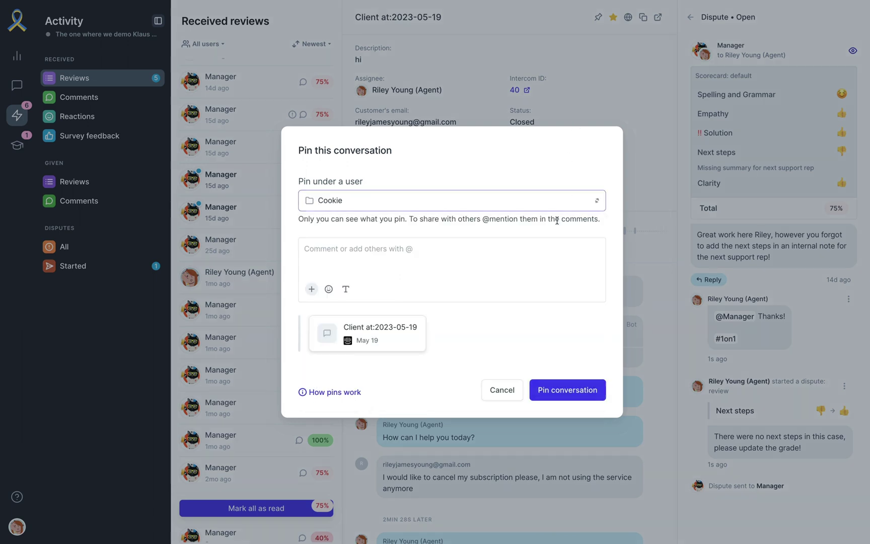
left_click(587, 391)
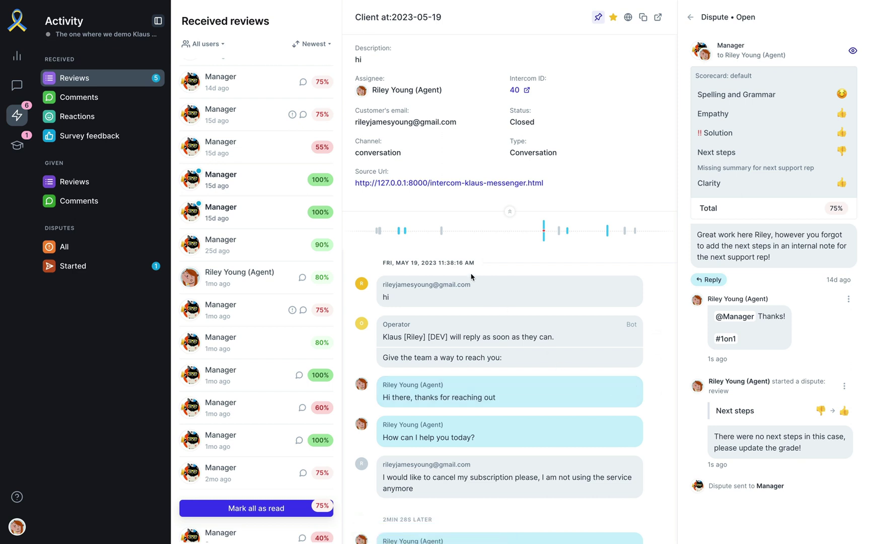
Create the private filter 'My bad CSAT chats' (CSAT is 1), then show Starred conversations.
left_click(16, 87)
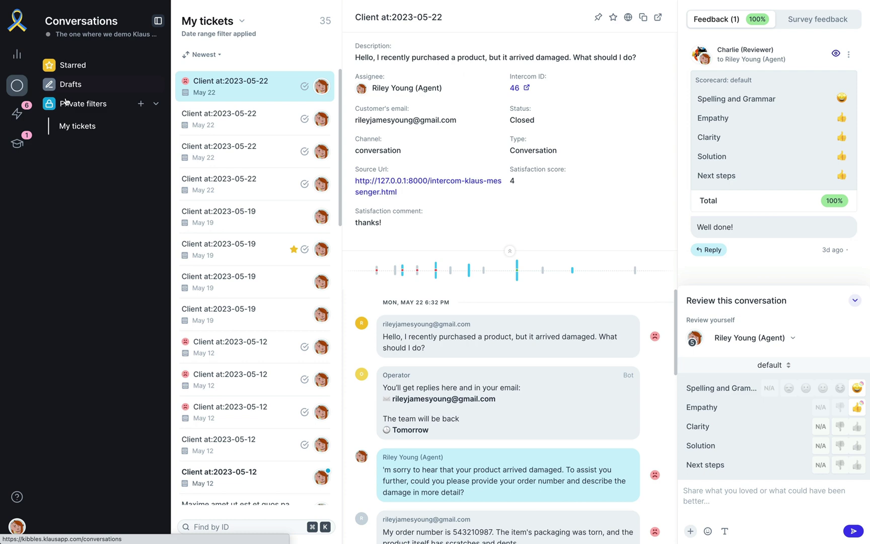
left_click(139, 105)
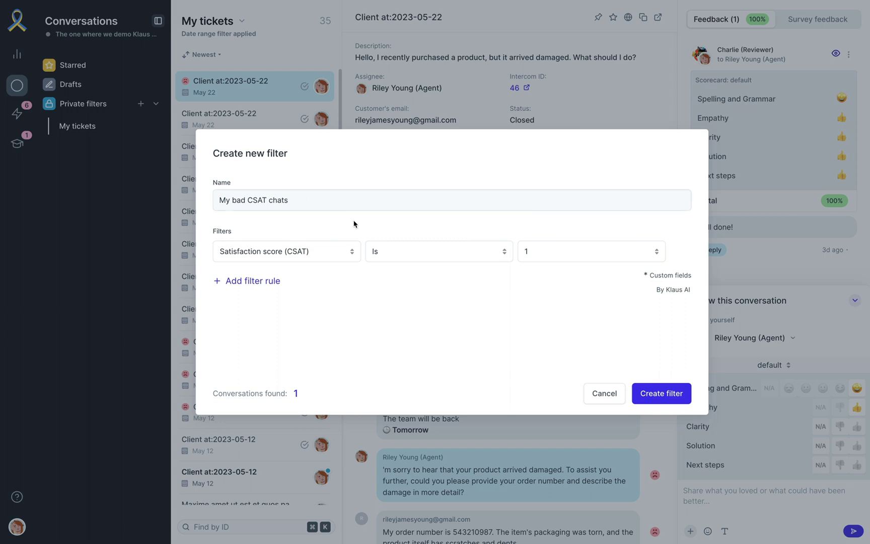
left_click(660, 396)
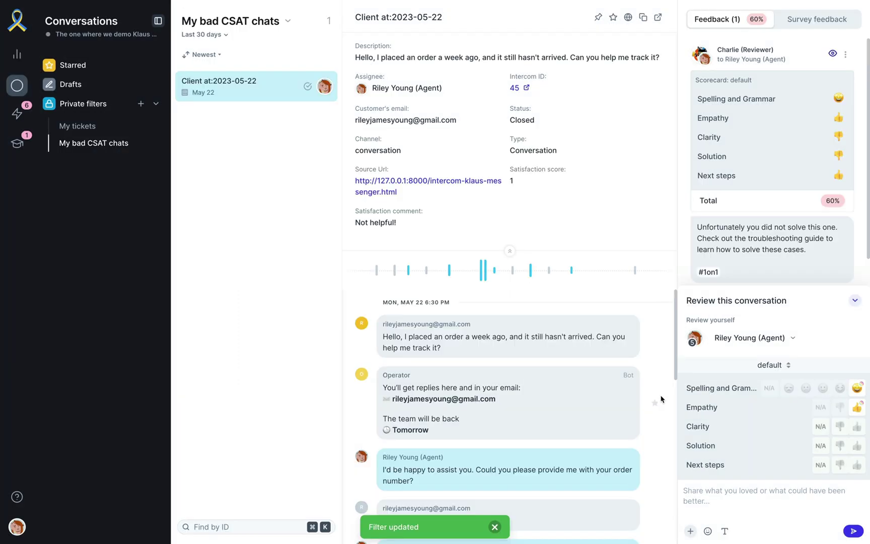
left_click(49, 67)
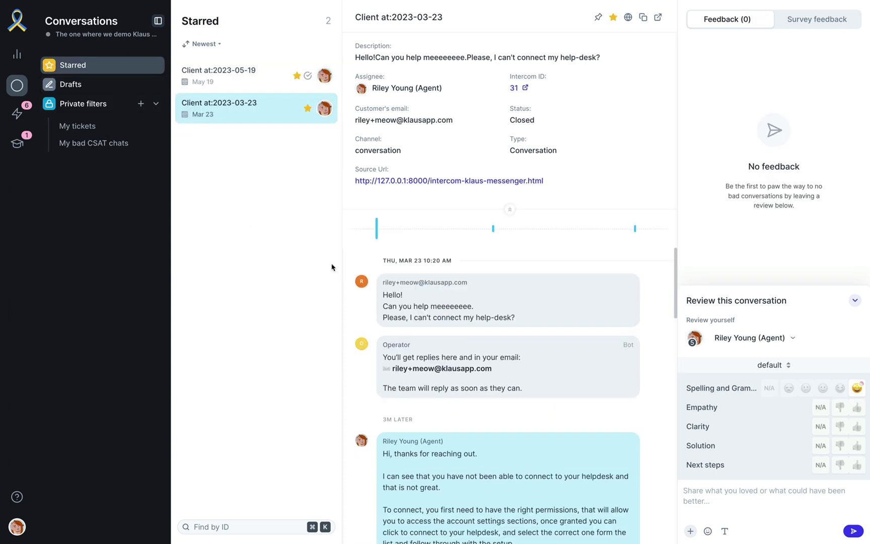
Rate Empathy, Clarity and Solution good, Next steps poor with reason 'missing summary'.
left_click(858, 408)
left_click(858, 428)
left_click(858, 446)
left_click(841, 464)
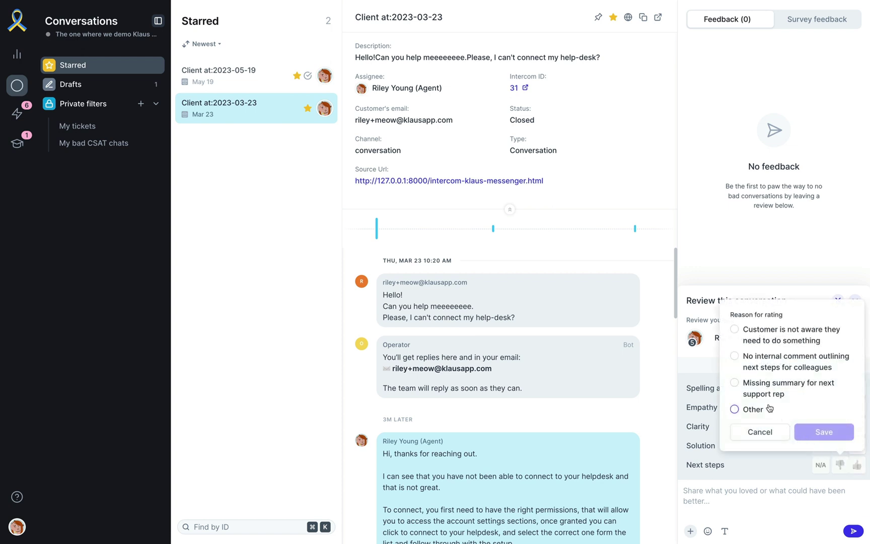
left_click(758, 394)
left_click(810, 434)
Paste the reminder comment, submit the 80% review, and go to the Dashboards Overview.
left_click(807, 493)
type("I need to remember to add the internal note at the end of the conversation!")
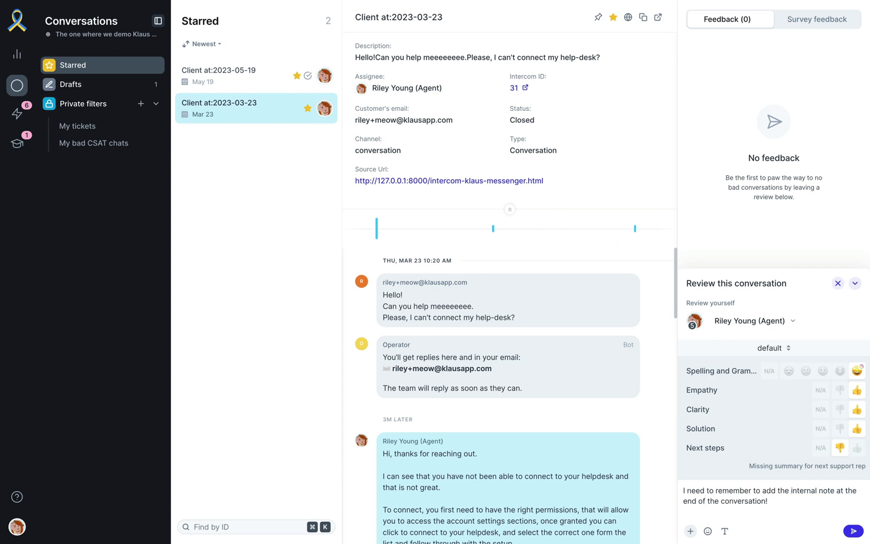
left_click(853, 531)
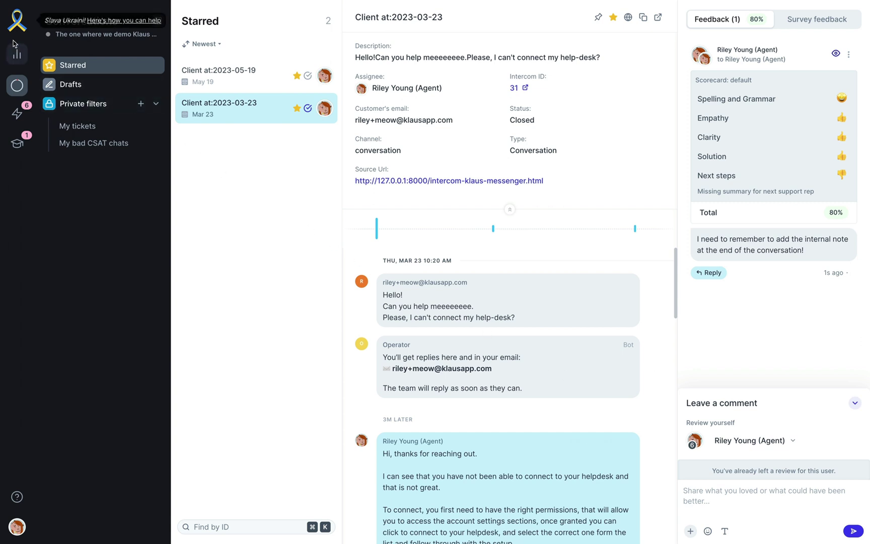
left_click(17, 55)
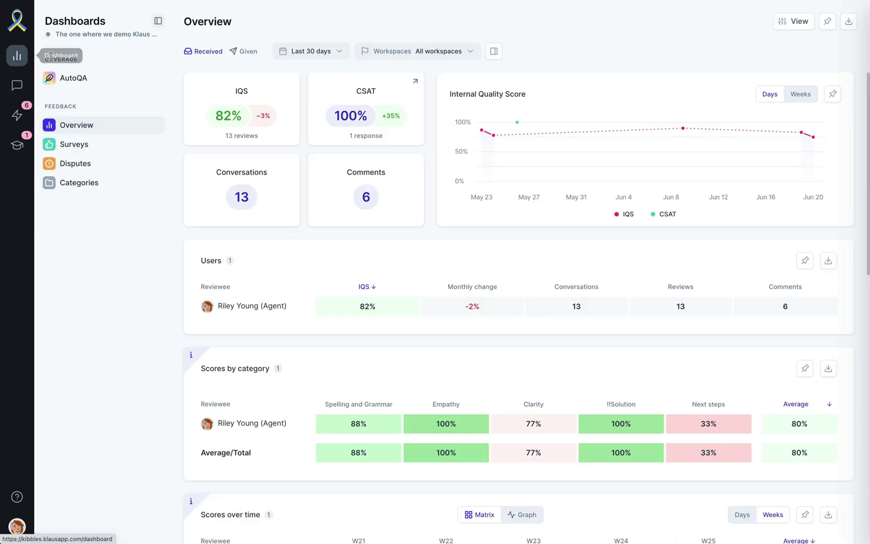
left_click(338, 57)
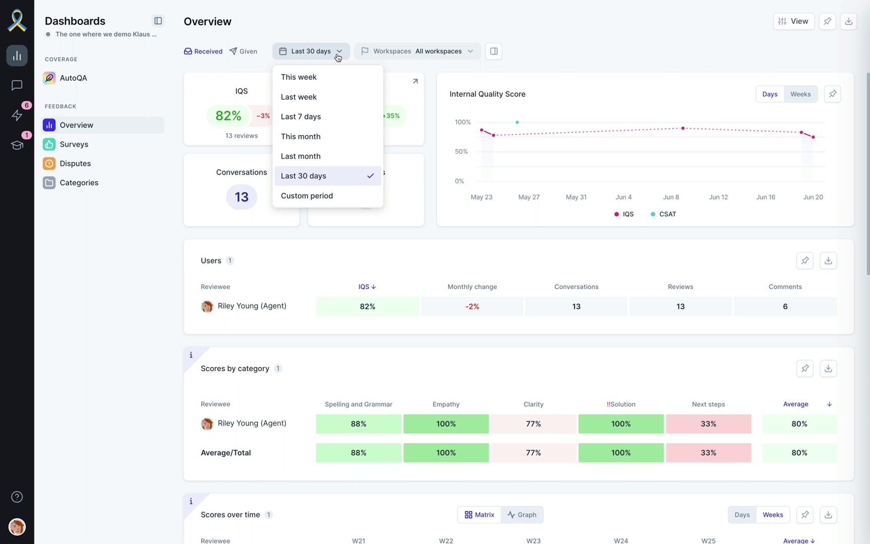
left_click(338, 56)
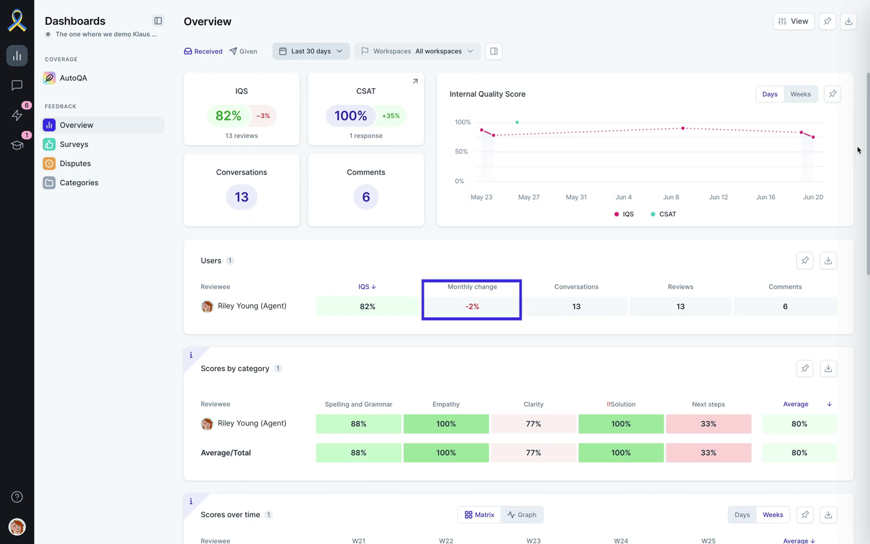
scroll(858, 150, "down", 2)
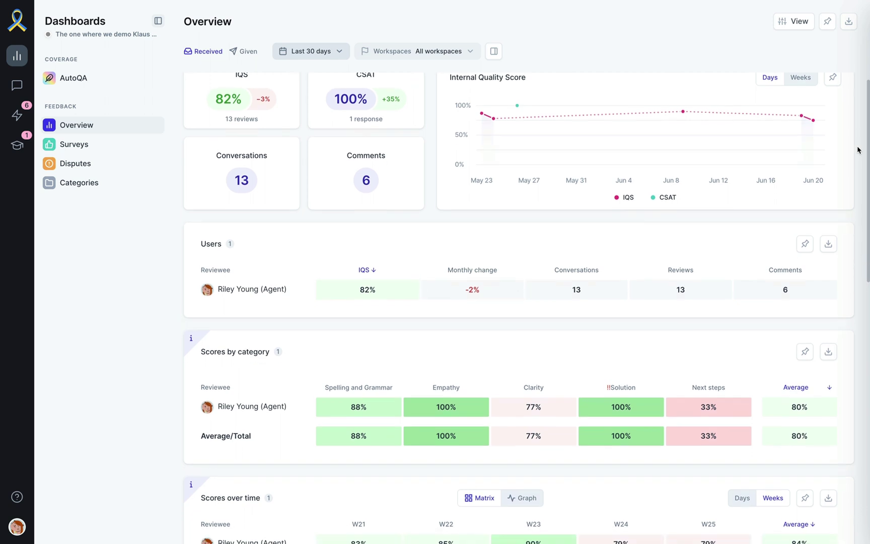
scroll(858, 149, "down", 5)
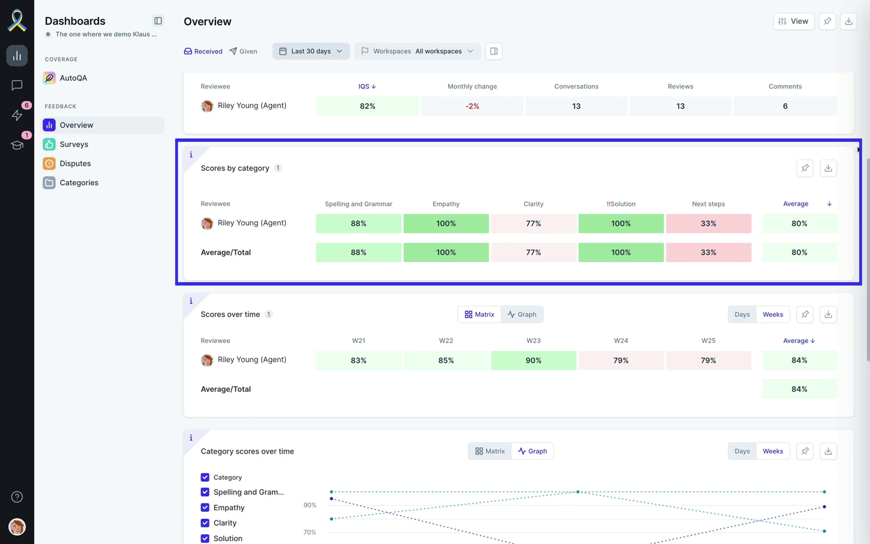
scroll(858, 149, "down", 1)
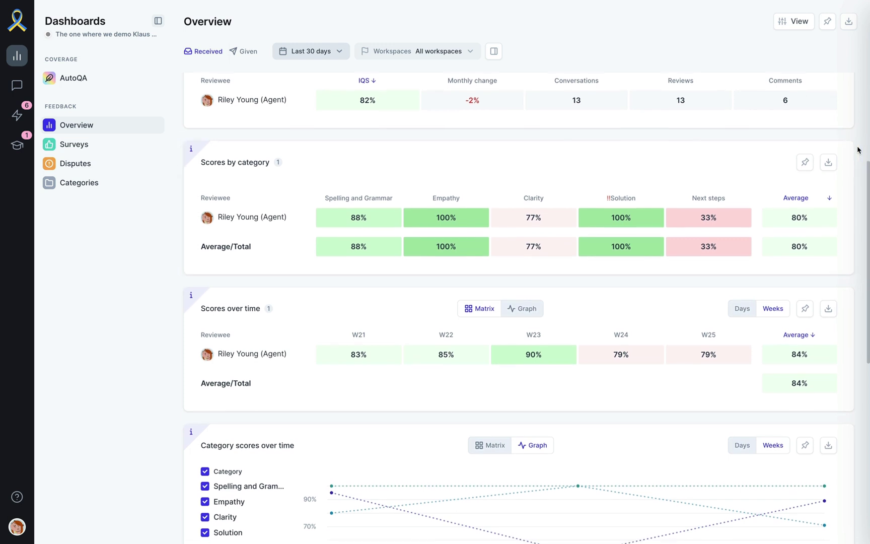
scroll(859, 149, "down", 5)
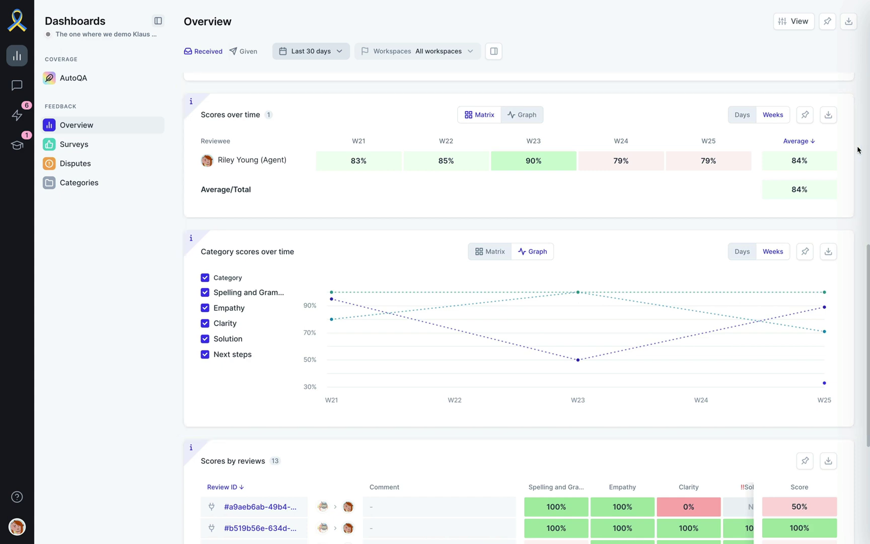
scroll(859, 150, "down", 5)
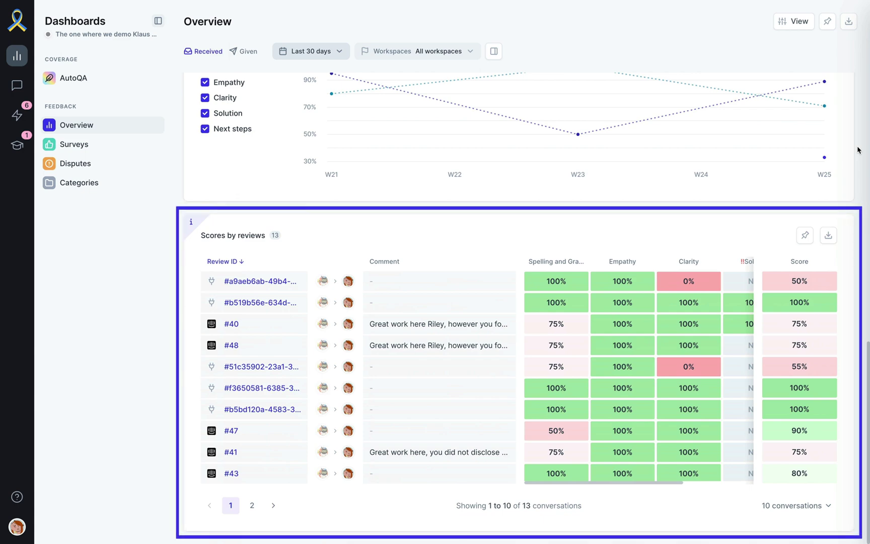
scroll(859, 150, "up", 10)
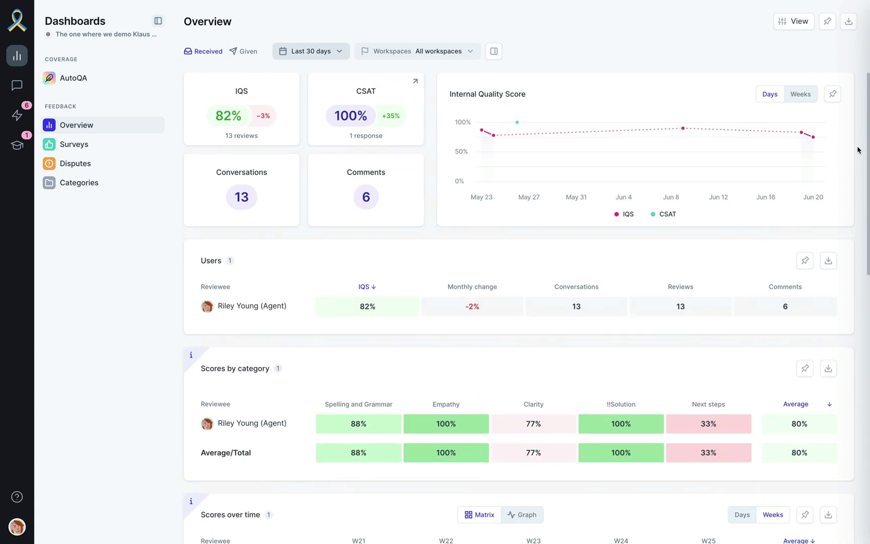
Scroll the Surveys dashboard down to Survey responses, then switch to the Disputes dashboard.
left_click(109, 145)
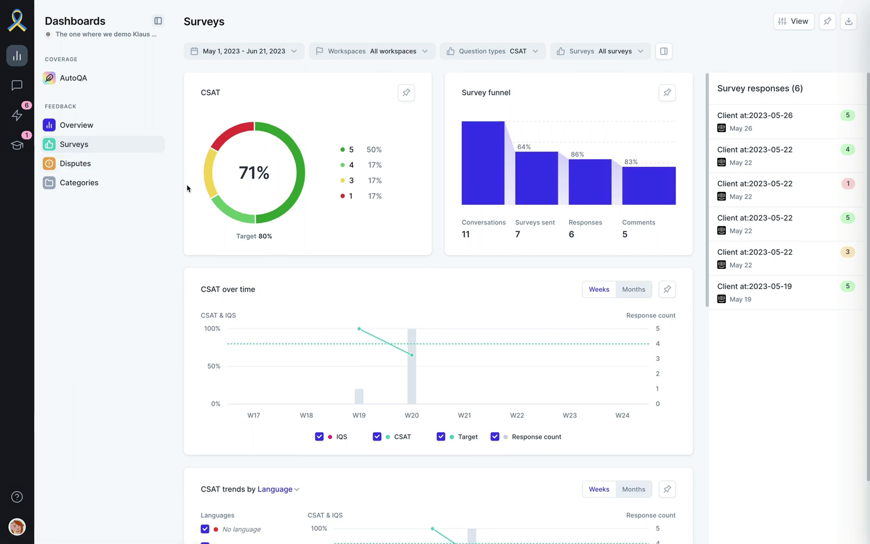
scroll(187, 189, "down", 4)
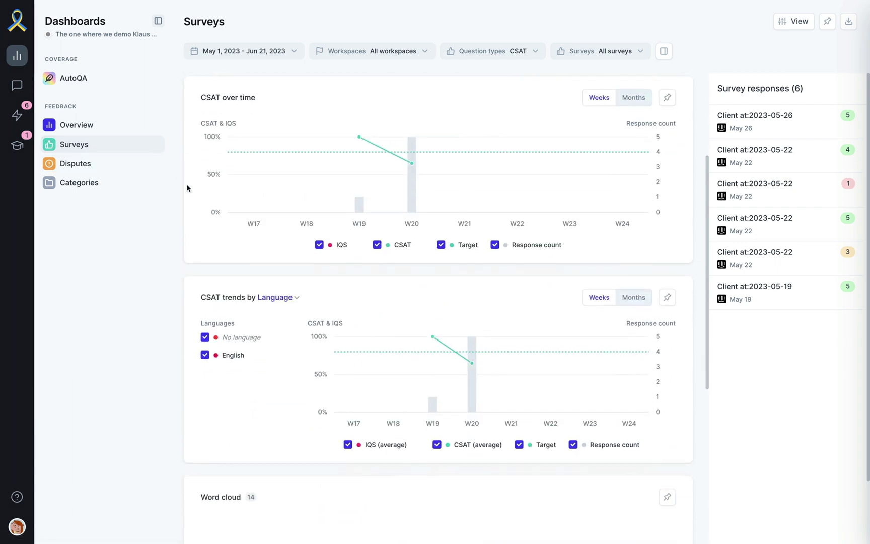
scroll(187, 188, "down", 8)
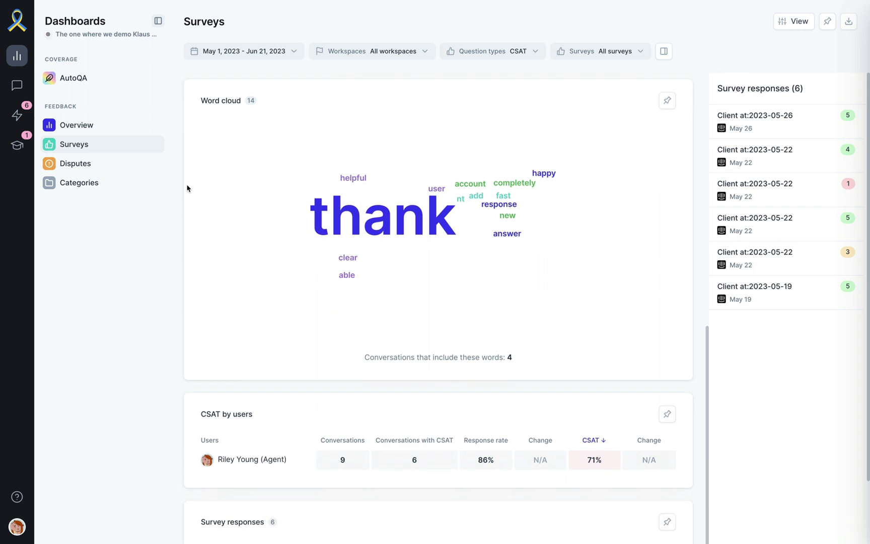
scroll(187, 188, "down", 4)
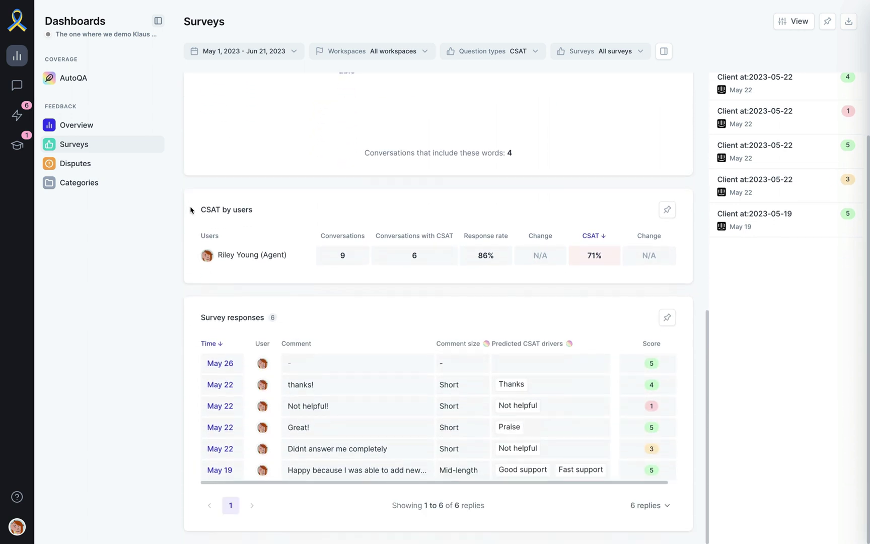
left_click(118, 166)
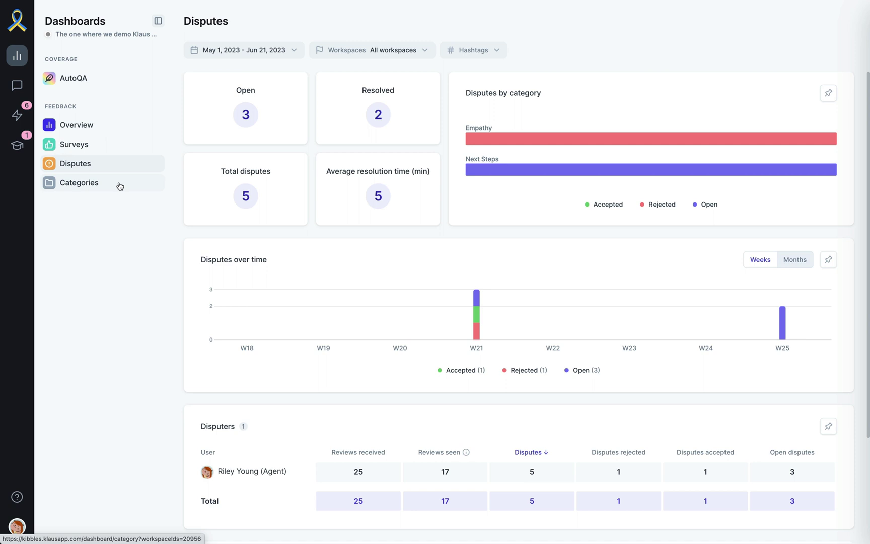
Switch to the Categories dashboard with Internal Processes ratings and low-rating root causes.
left_click(120, 186)
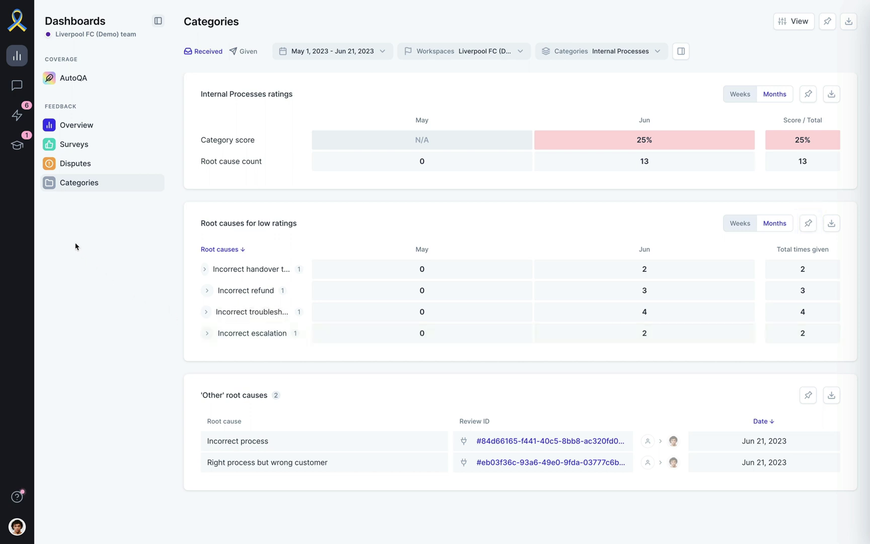
Browse The Klaus Demo Quiz under Coaching > Quizzes, then return to the quiz list.
left_click(18, 147)
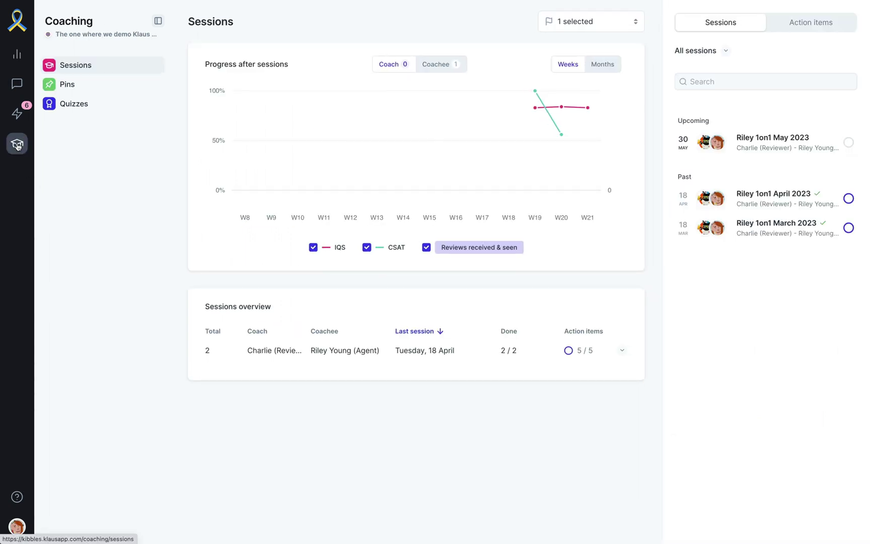
left_click(113, 110)
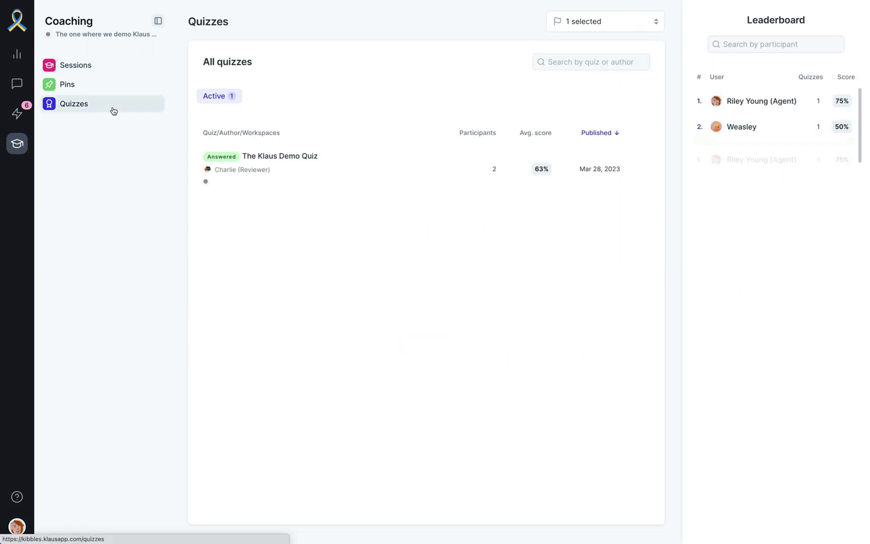
left_click(349, 171)
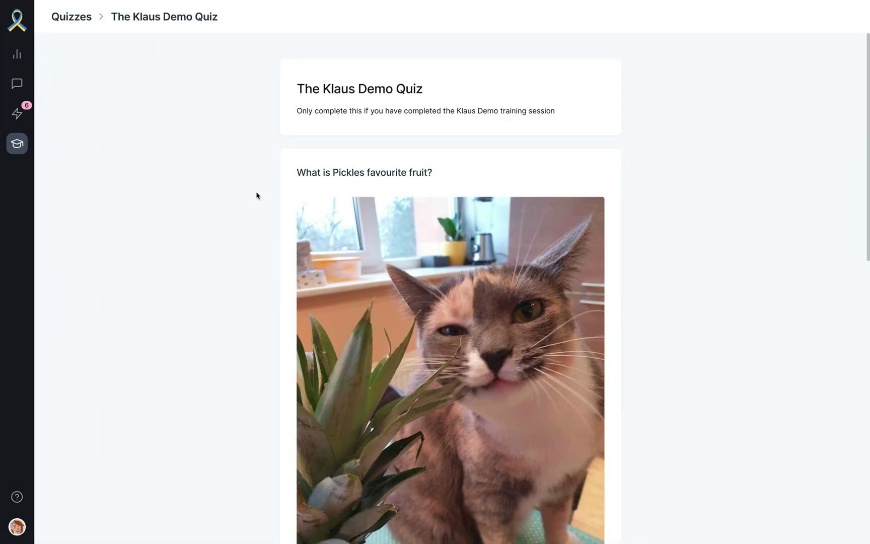
scroll(256, 195, "down", 10)
scroll(257, 196, "down", 4)
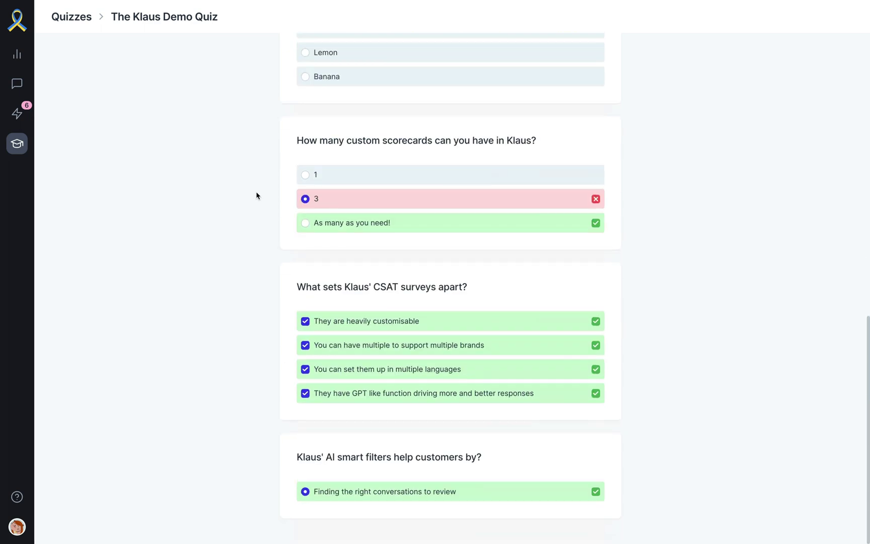
scroll(256, 196, "up", 15)
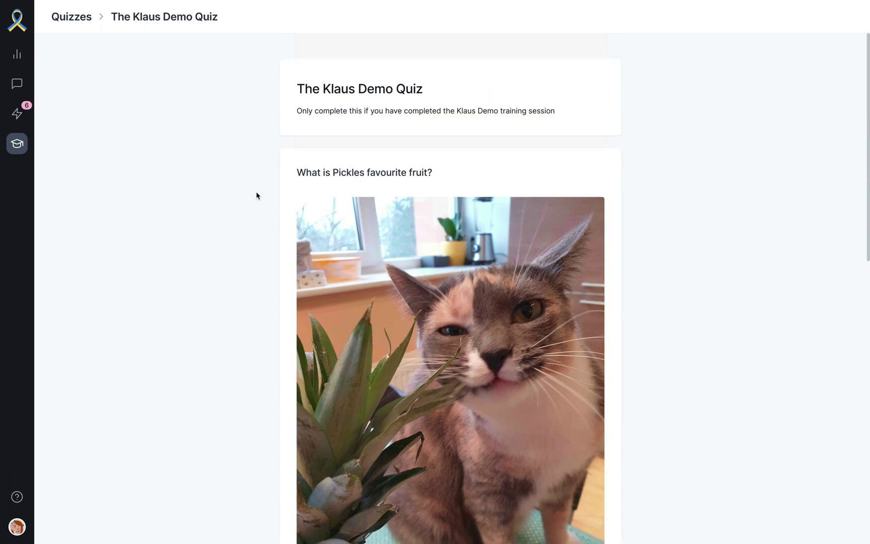
left_click(76, 19)
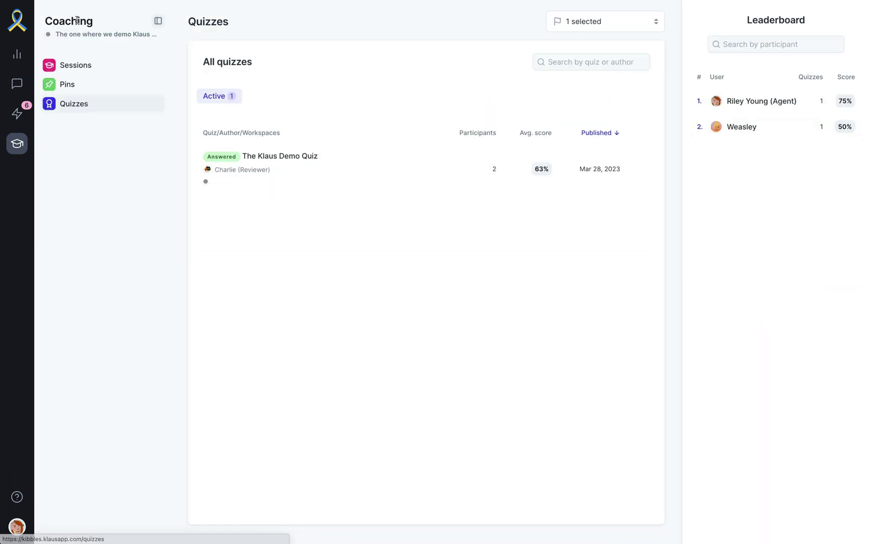
Create a new pin under the reviewer containing the pasted new-hire shadowing note.
left_click(123, 86)
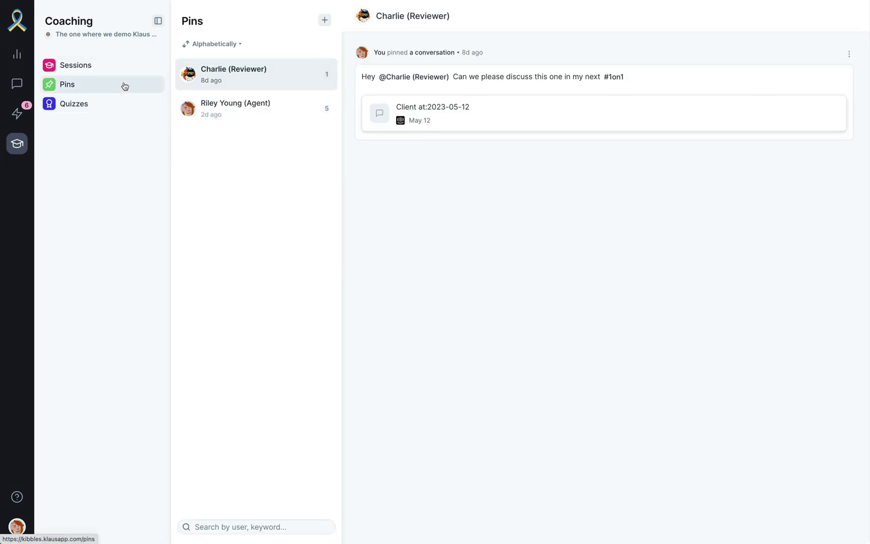
left_click(324, 22)
left_click(394, 229)
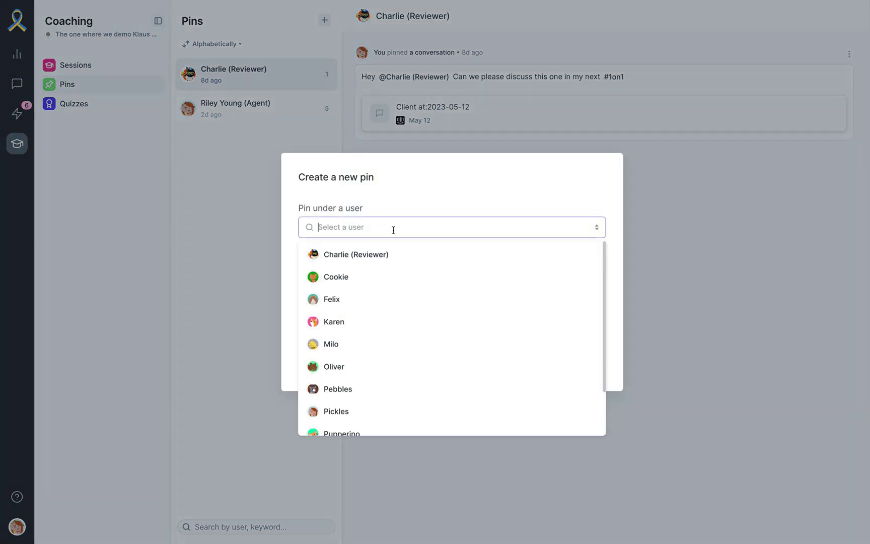
left_click(404, 254)
type("Idea for next week: What if the new hire sits with me and shadows me the first 2 days? They can learn and ask questions to prepare themselves.")
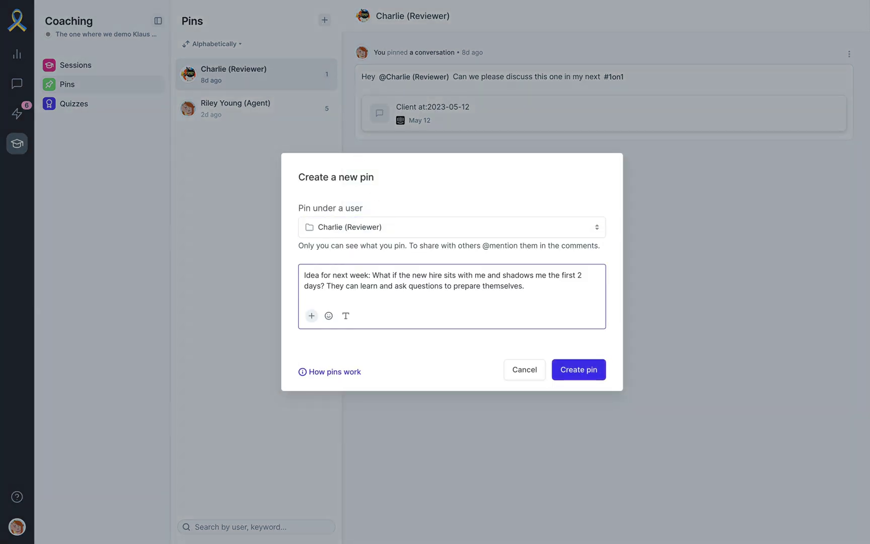
left_click(583, 369)
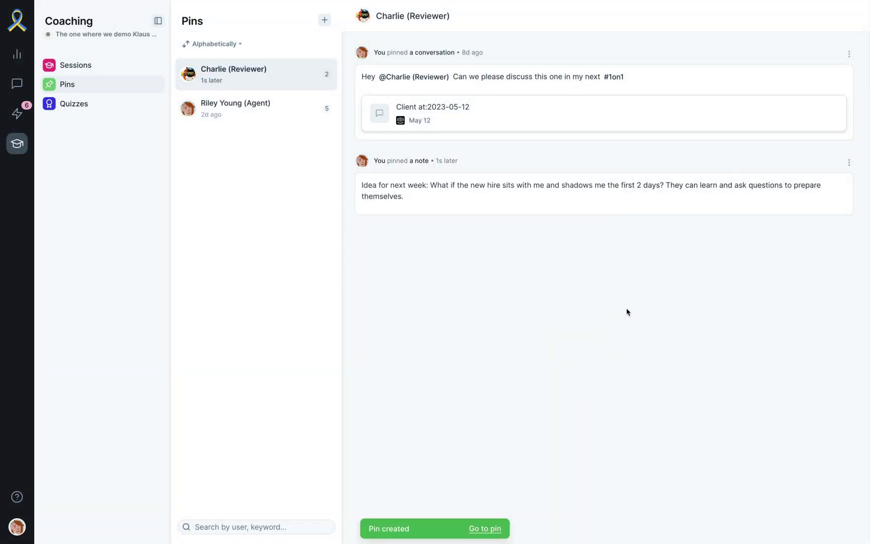
left_click(718, 210)
left_click(765, 496)
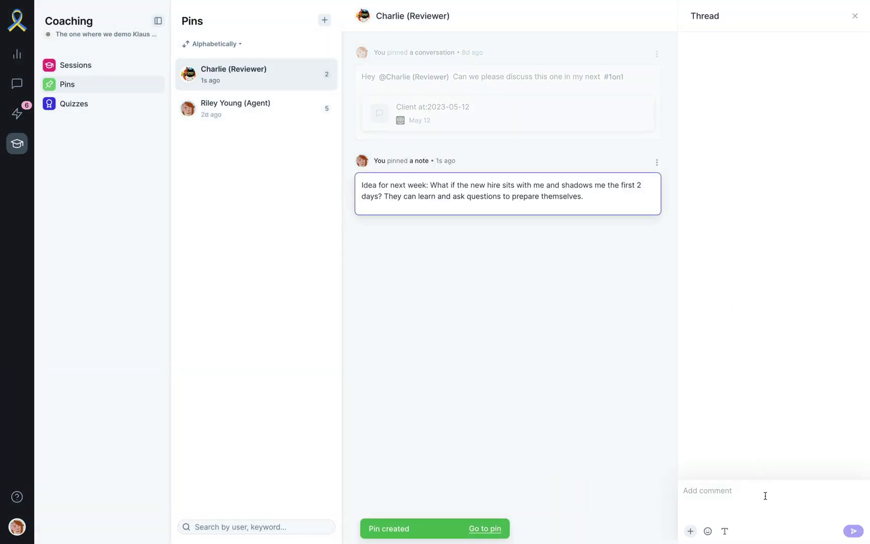
type("@Charlie (Reviewer) what do you think about this?")
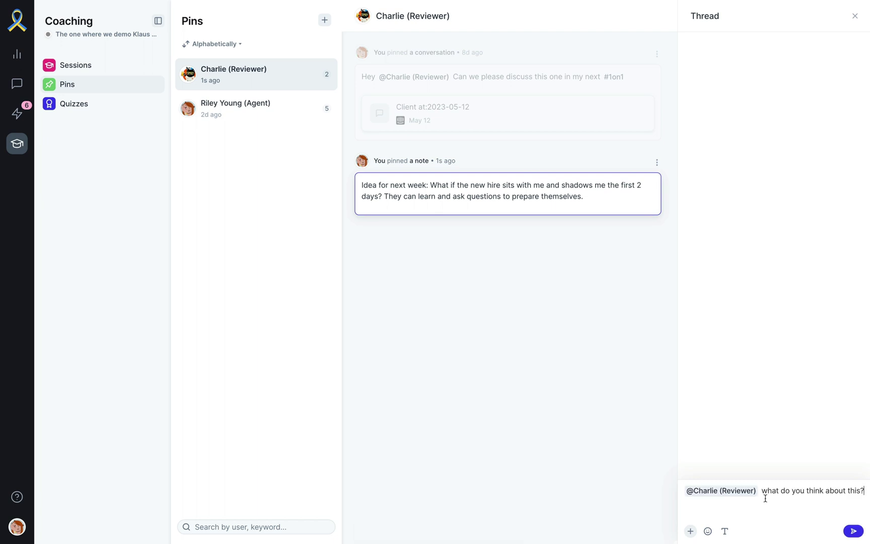
left_click(852, 531)
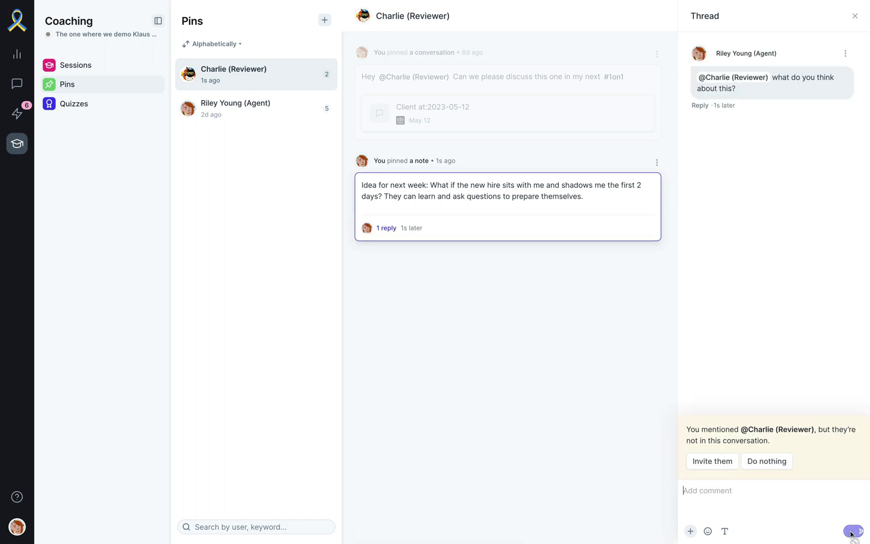
left_click(714, 467)
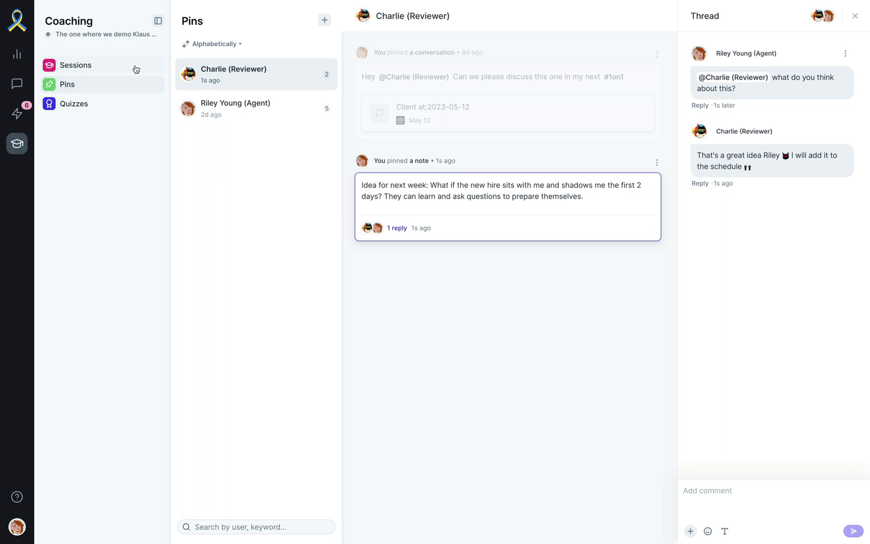
Open the coachee's May 2023 1on1 coaching session from Sessions.
left_click(136, 68)
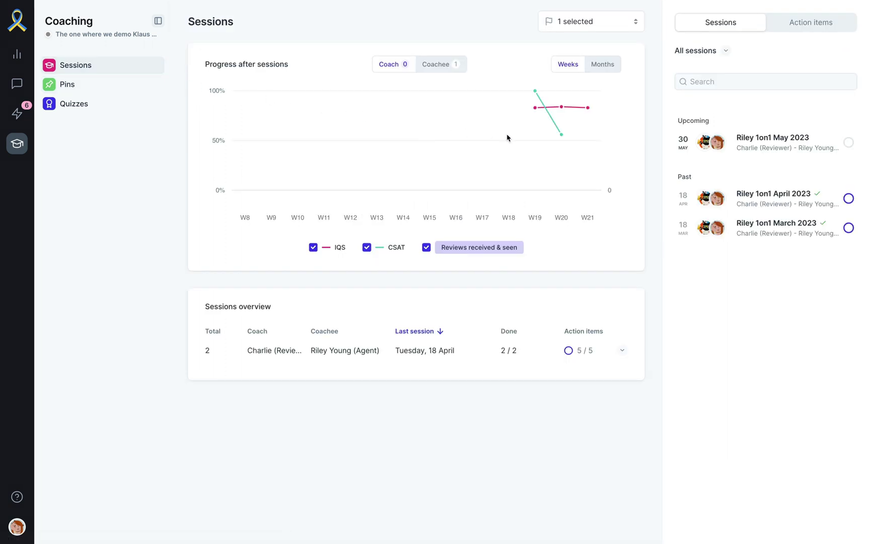
left_click(769, 155)
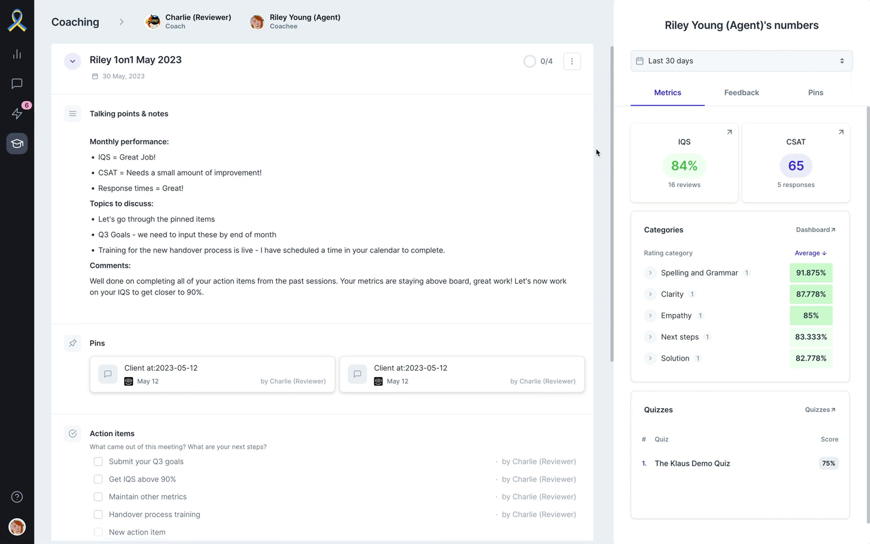
scroll(596, 152, "down", 2)
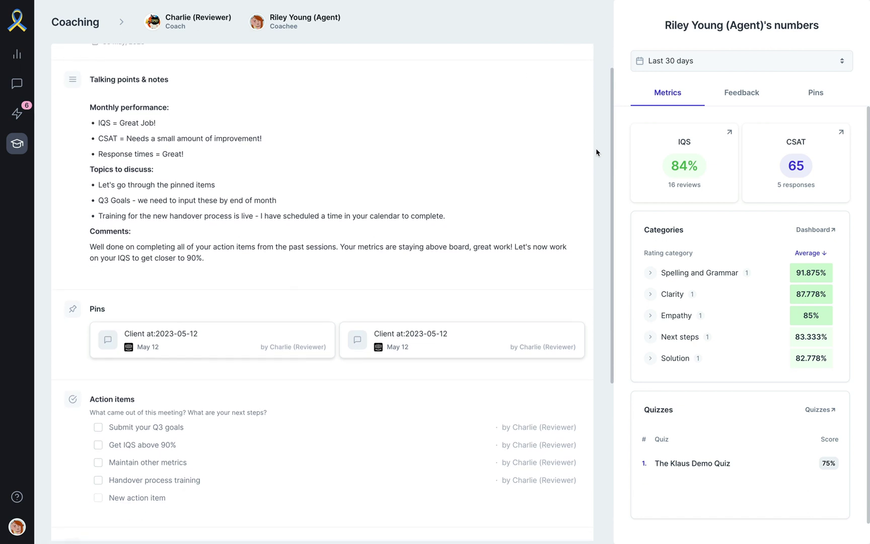
From the Pins panel, add the May 19 pin to the May 2023 1on1 session.
left_click(805, 95)
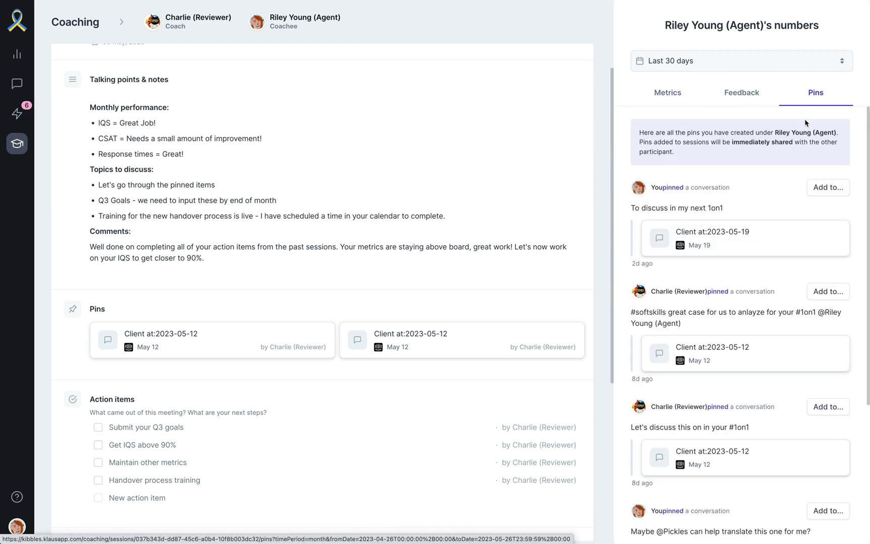
left_click(843, 187)
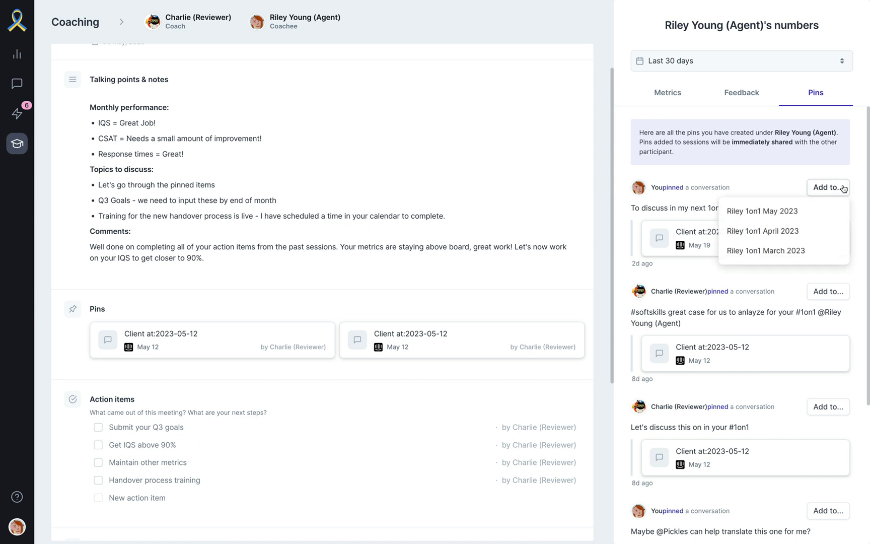
left_click(836, 211)
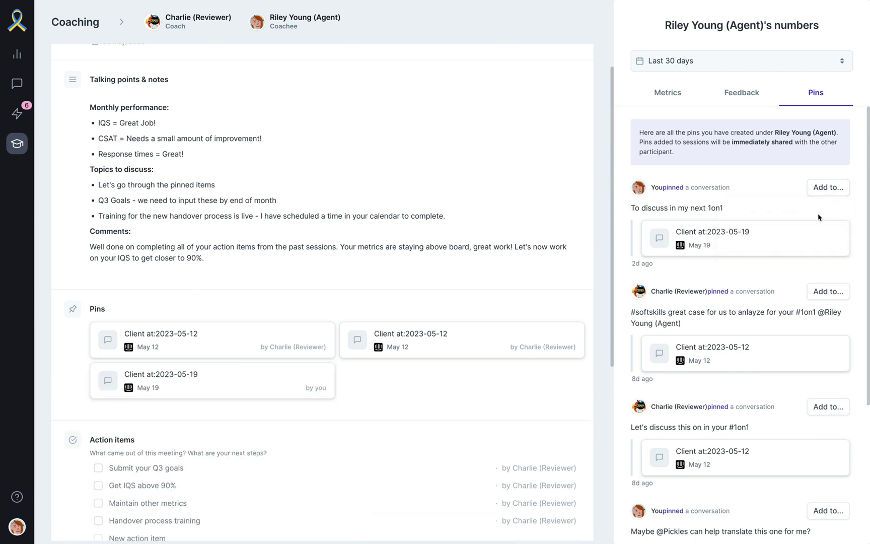
scroll(586, 304, "down", 5)
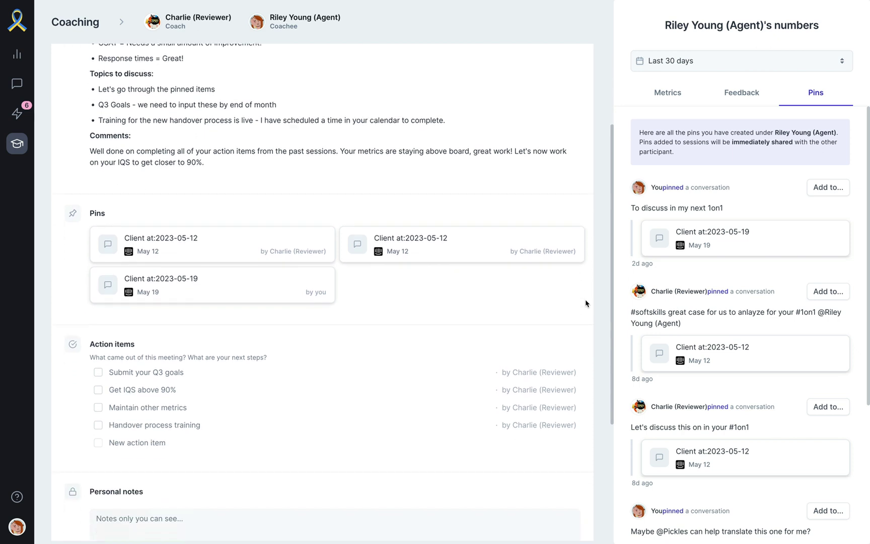
scroll(586, 304, "down", 1)
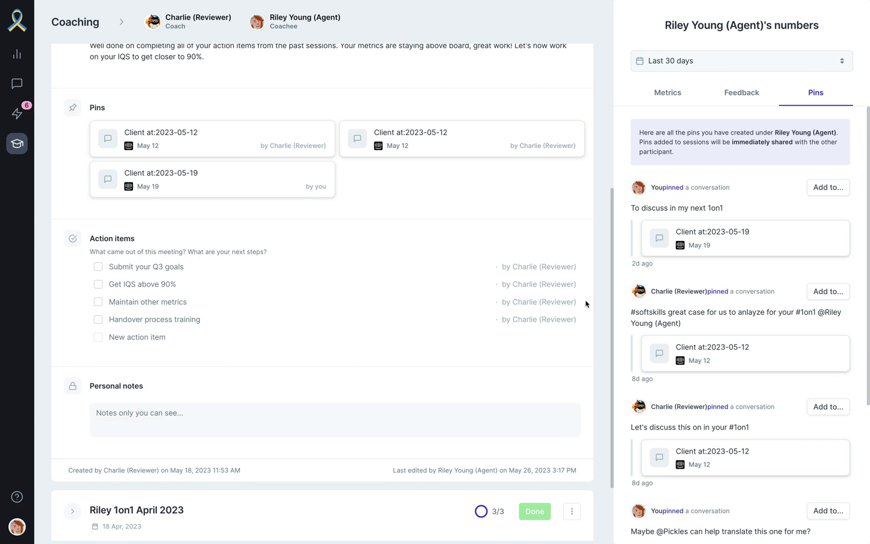
scroll(586, 304, "up", 5)
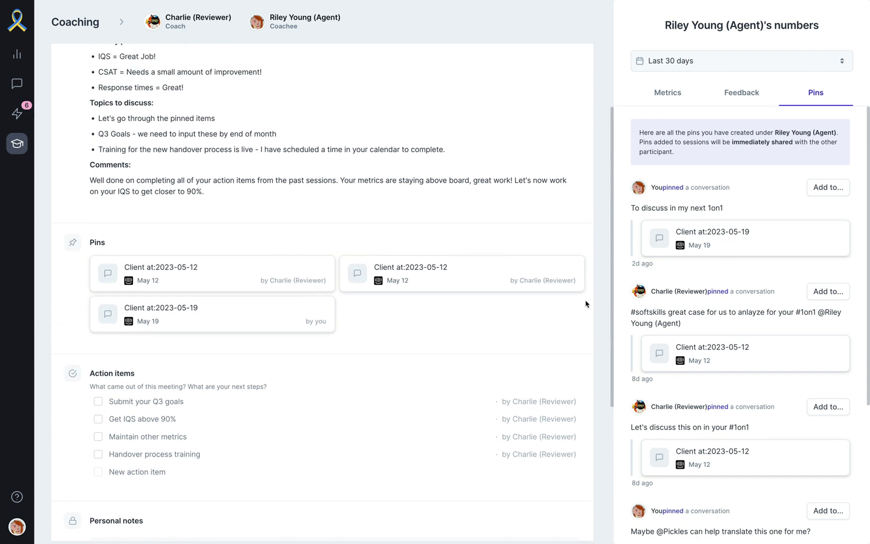
scroll(585, 304, "up", 1)
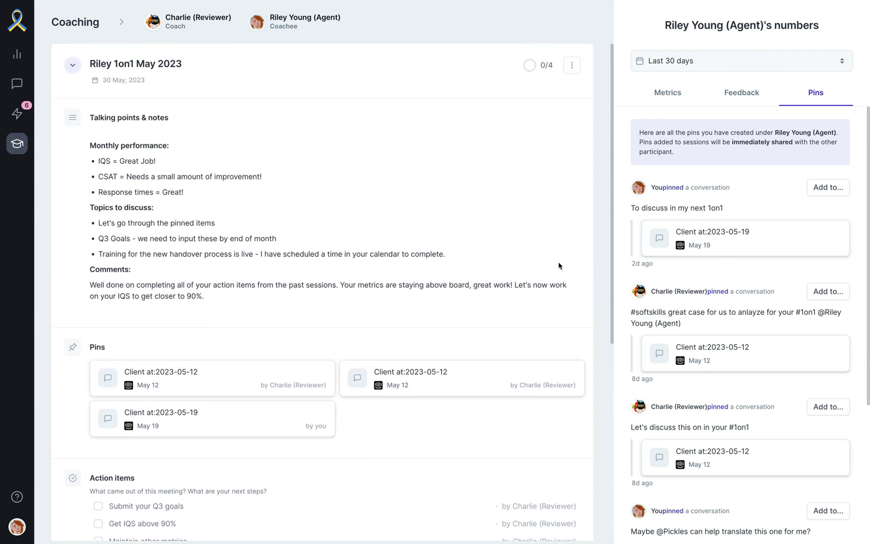
Collapse May 2023, briefly expand the April and March 2023 sessions, then show the ? help menu.
left_click(305, 70)
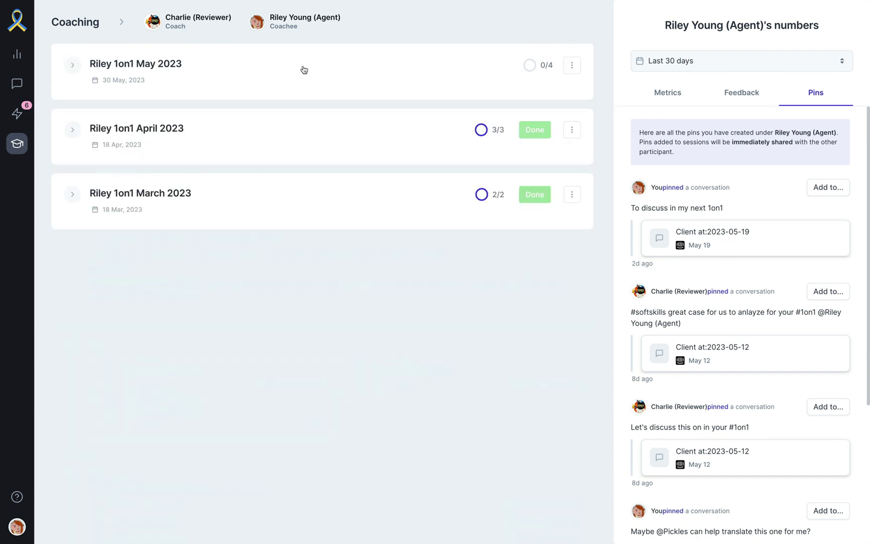
left_click(436, 140)
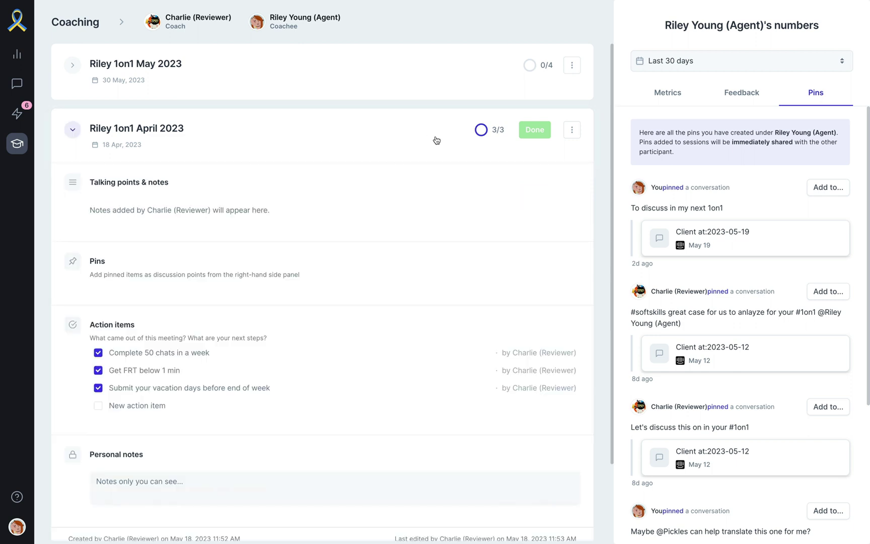
left_click(436, 140)
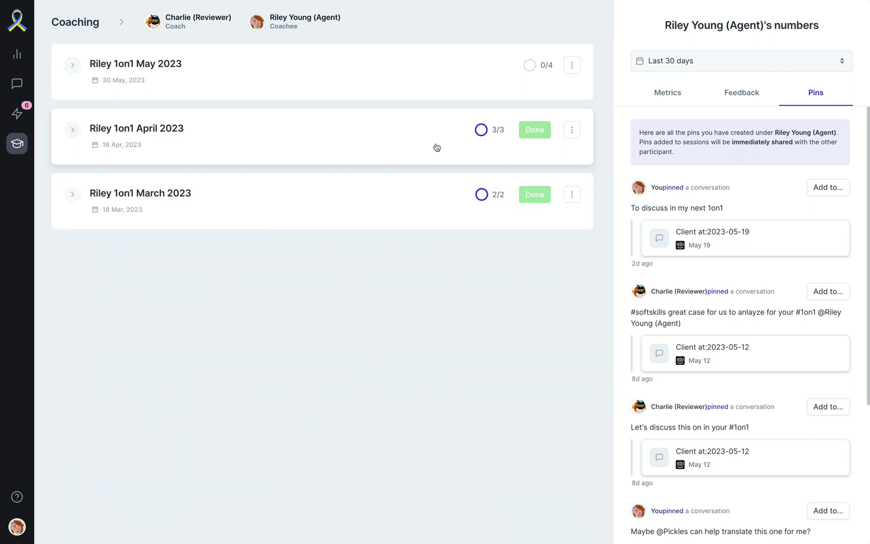
left_click(440, 194)
left_click(441, 194)
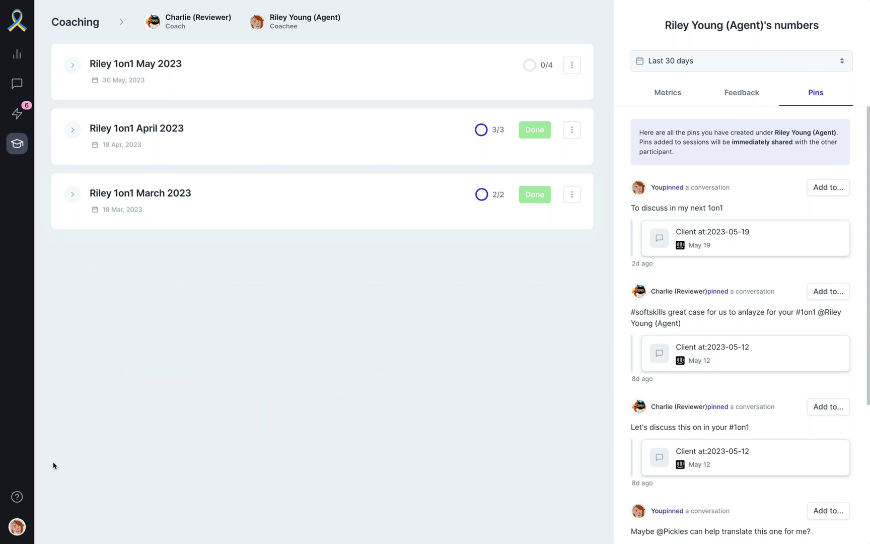
left_click(11, 497)
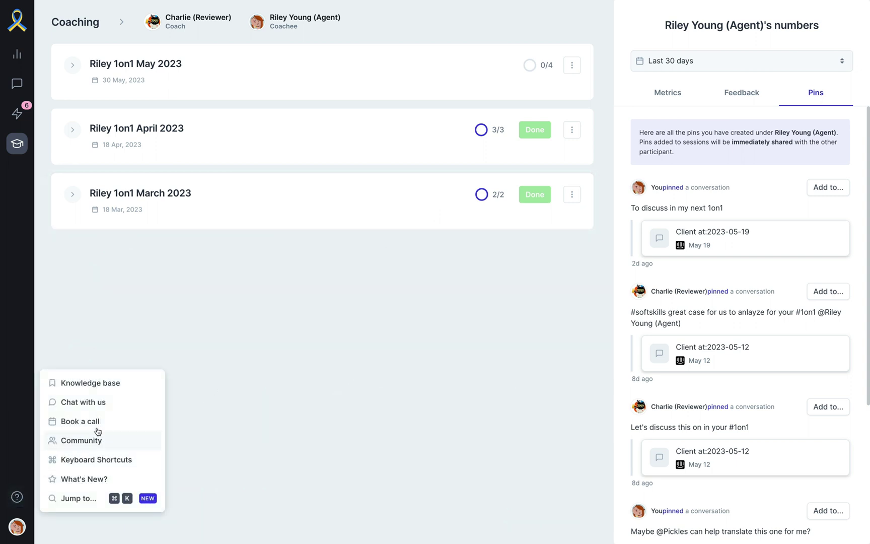